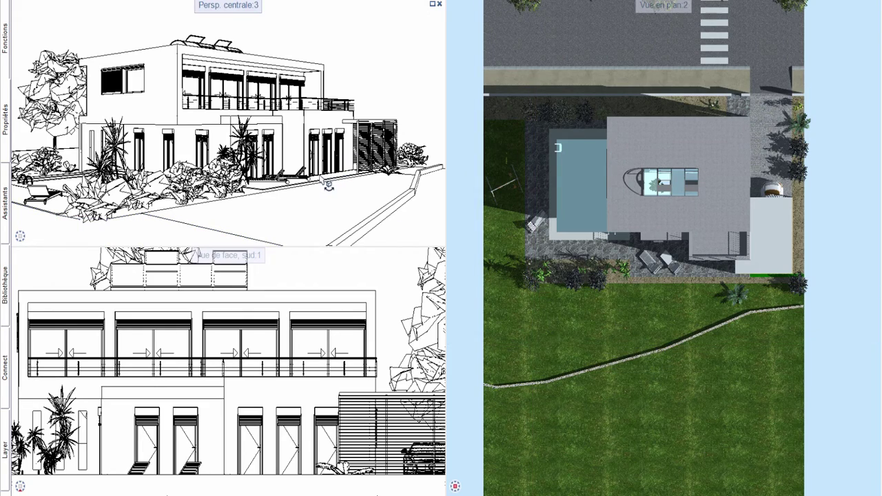
Step: Orbit the villa perspective and display it in the coloured Animation render mode
mouse_move(329, 181)
shift+middle_down()
mouse_move(288, 183)
mouse_move(305, 176)
shift+middle_up()
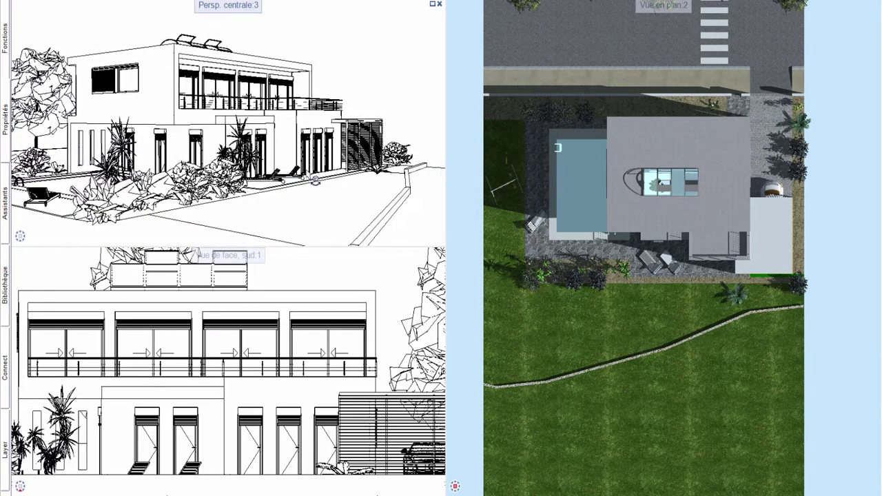
mouse_move(228, 137)
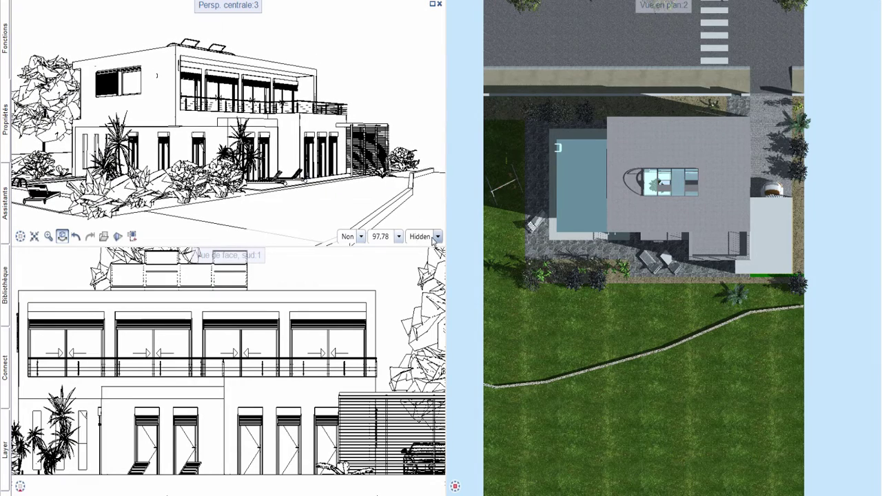
click(437, 236)
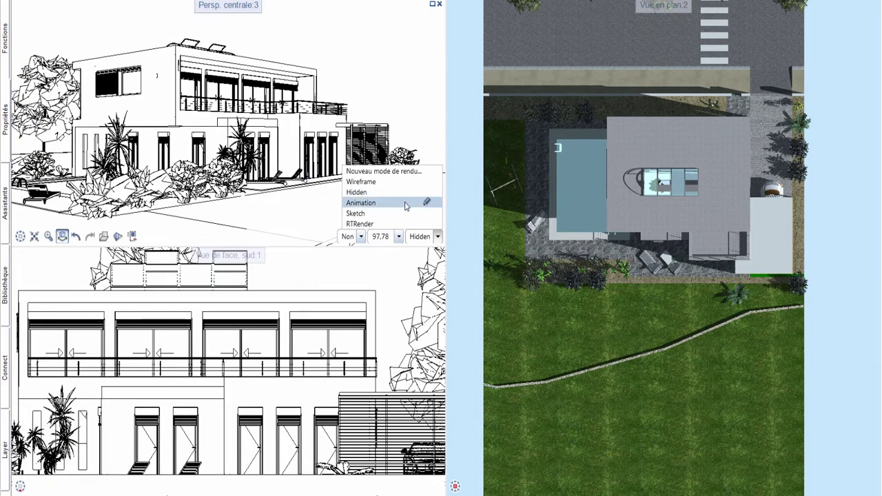
click(361, 203)
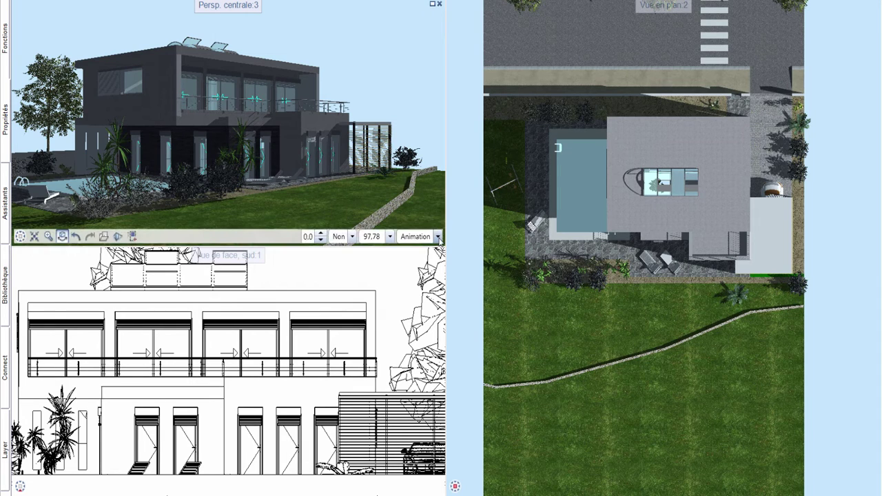
click(437, 237)
Step: Switch to Sketch, swing the camera to a new angle, then return to Animation rendering
click(379, 211)
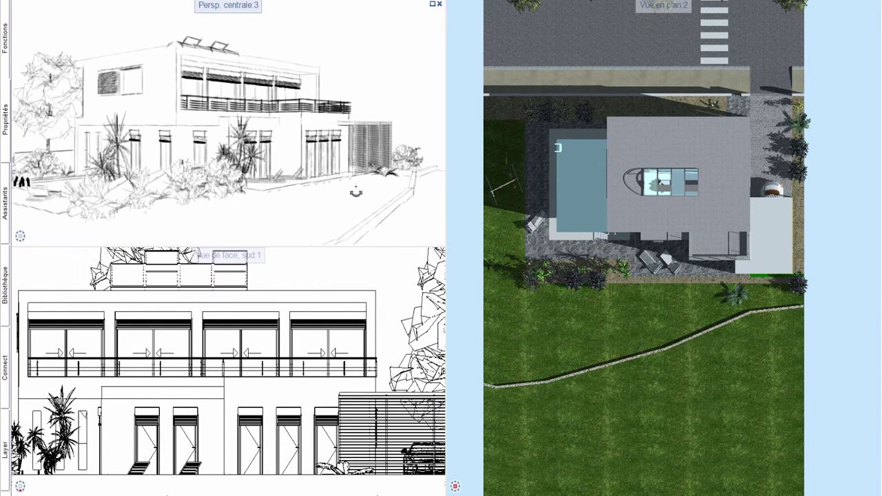
mouse_move(376, 190)
mouse_down()
mouse_move(333, 205)
mouse_move(319, 200)
mouse_move(394, 191)
mouse_up()
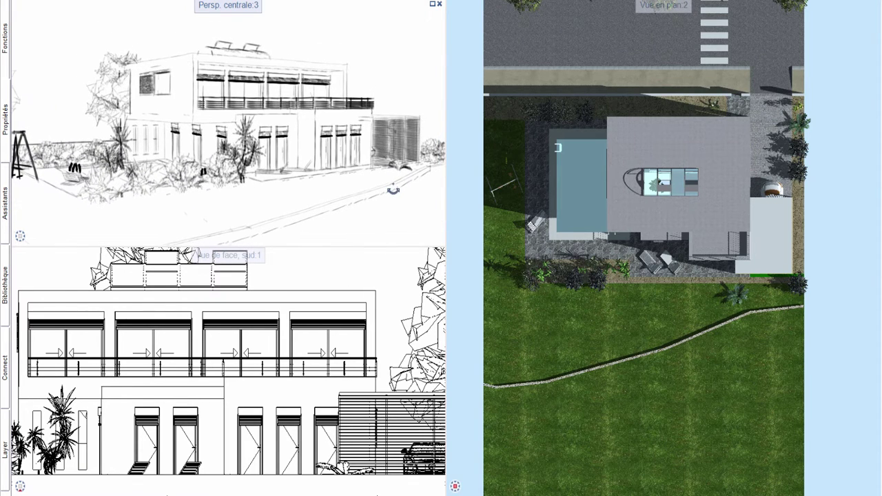
mouse_move(227, 206)
click(437, 237)
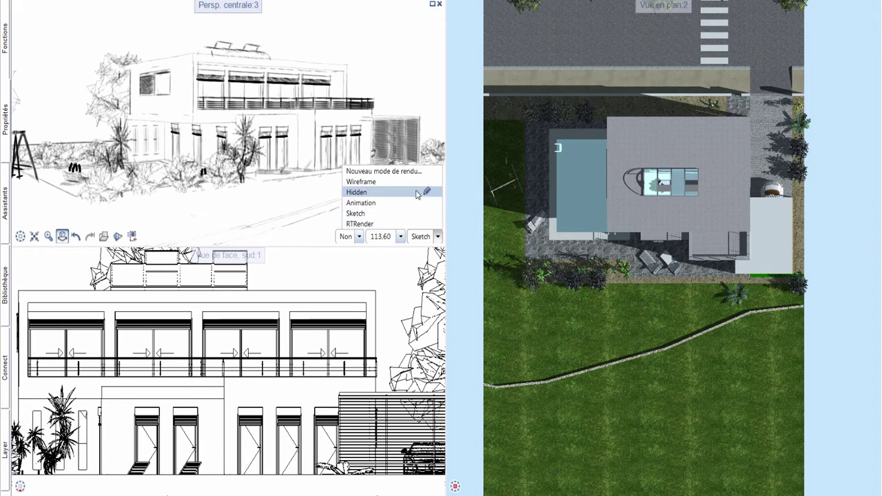
click(394, 203)
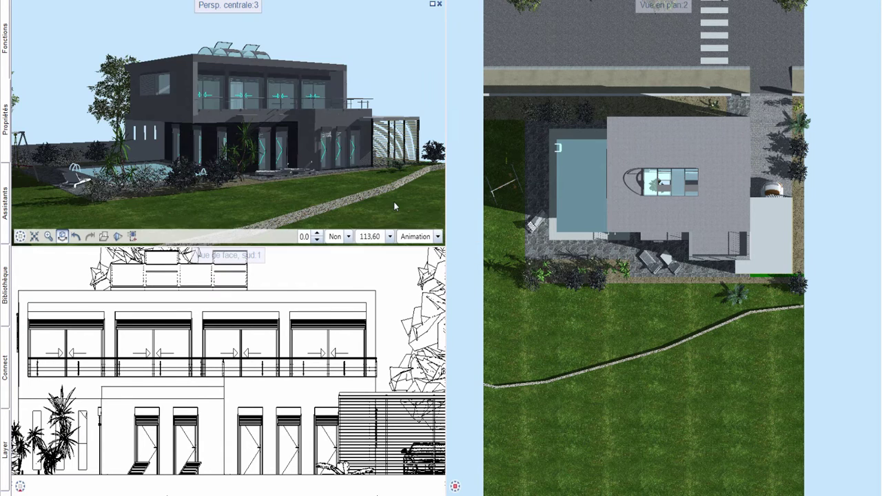
Step: Open the Environnement settings and set the background type to Ciel physique
right_click(411, 102)
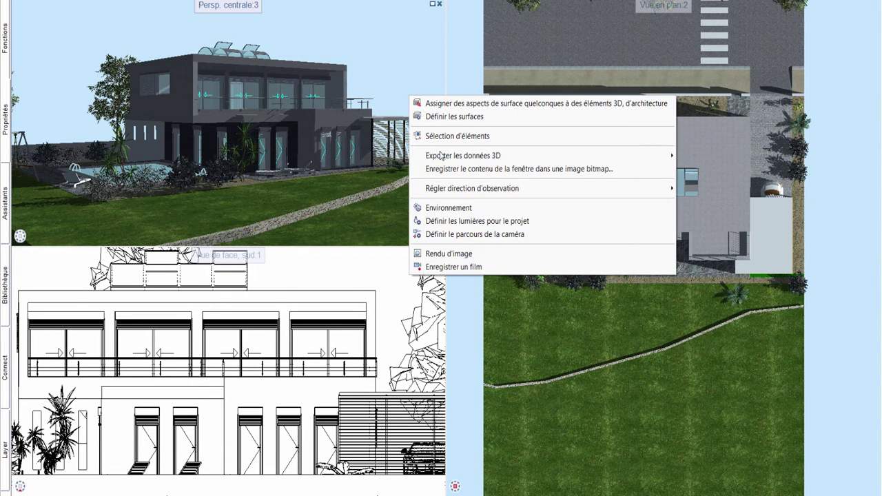
click(441, 209)
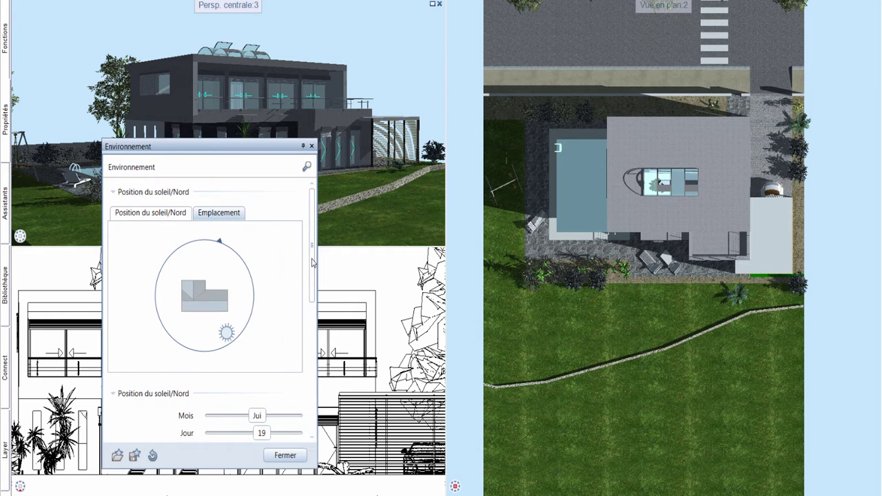
scroll(310, 276, down, 5)
scroll(303, 331, down, 3)
scroll(300, 385, down, 3)
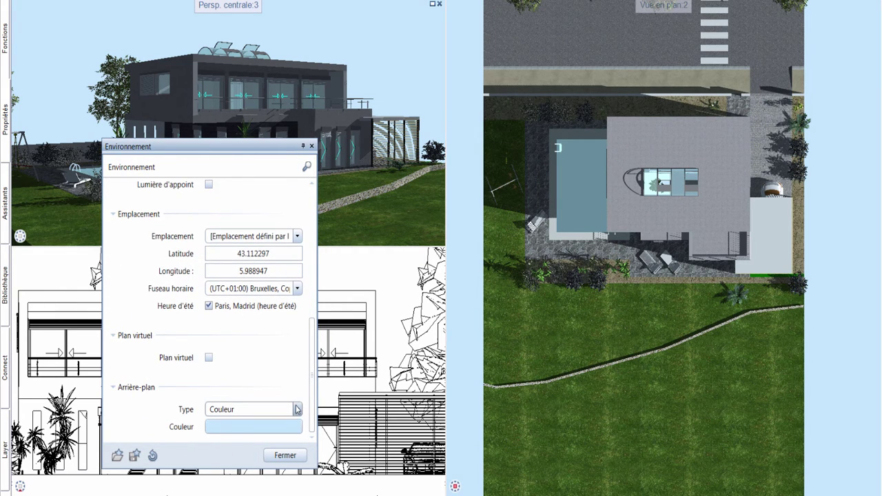
click(297, 409)
click(264, 435)
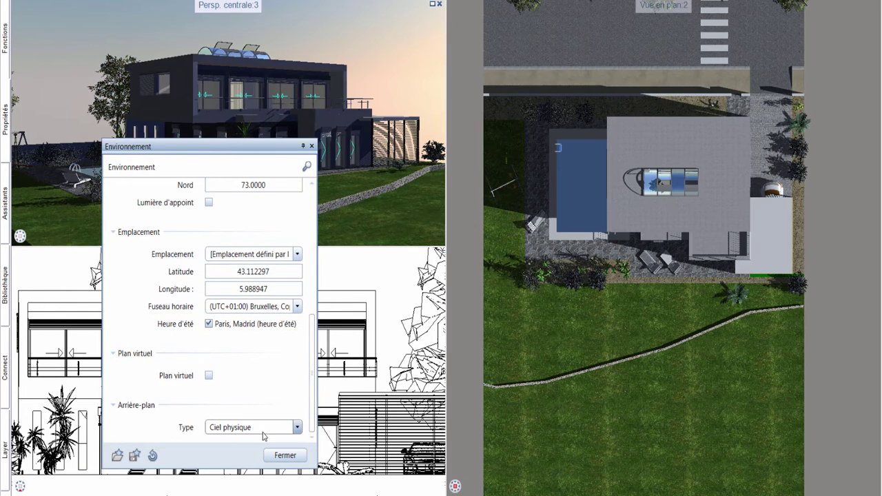
Step: Drag the sun to try brighter daylight and darker evening lighting
drag(312, 404, 319, 276)
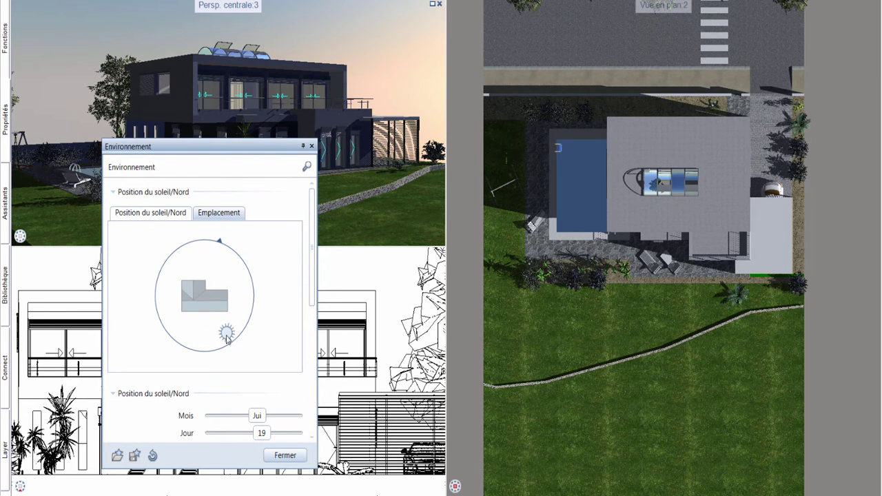
mouse_move(227, 338)
mouse_down()
mouse_move(194, 348)
mouse_move(179, 329)
mouse_up()
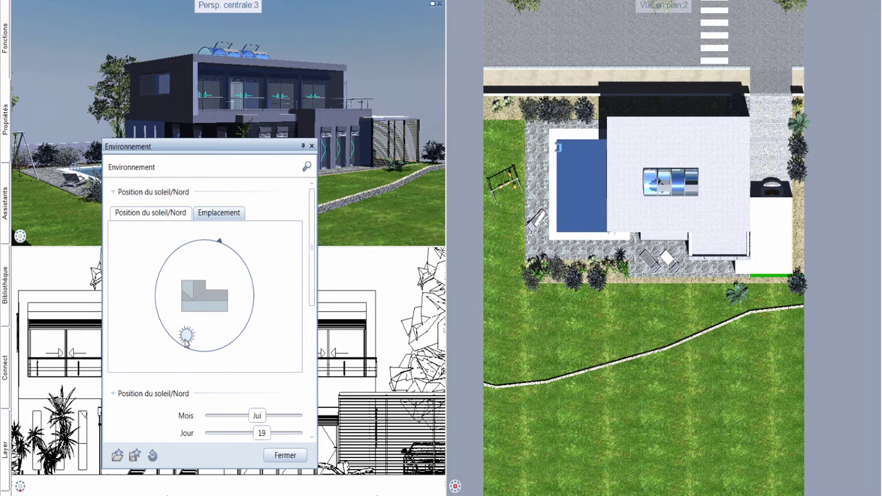
drag(178, 328, 238, 351)
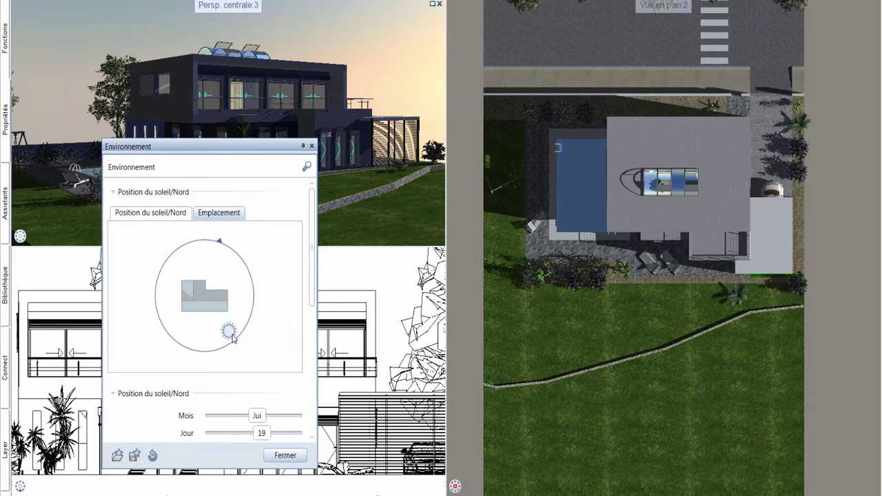
Step: Change the background type to a backdrop of trees behind the villa
scroll(297, 289, down, 3)
scroll(297, 288, down, 5)
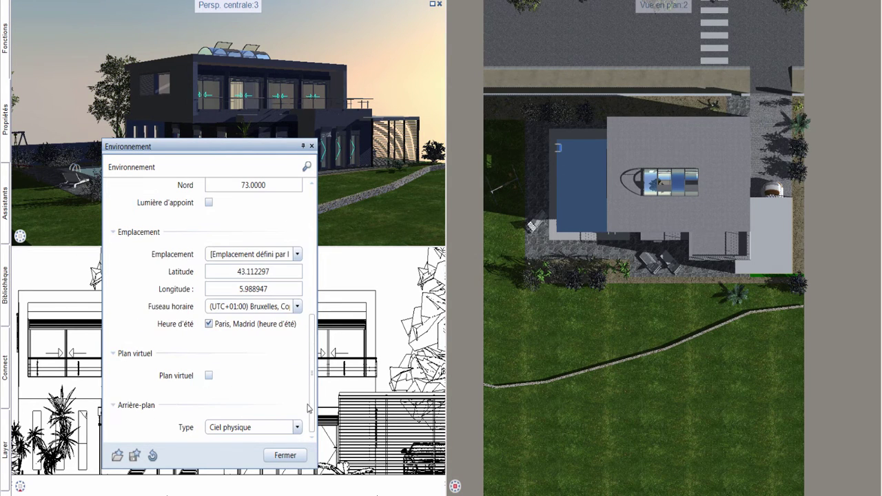
click(246, 427)
click(242, 461)
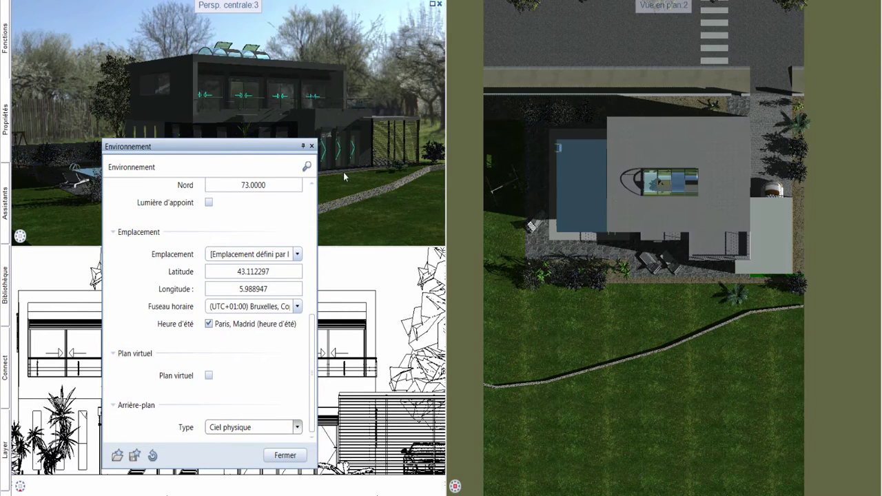
drag(312, 370, 311, 240)
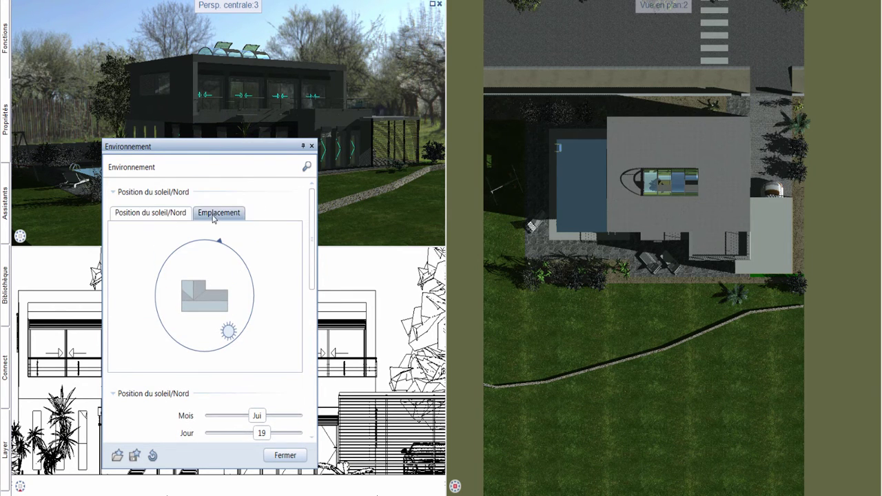
Step: In the Emplacement map, search 'garde var' and pick La Garde from the results
click(214, 214)
text(la)
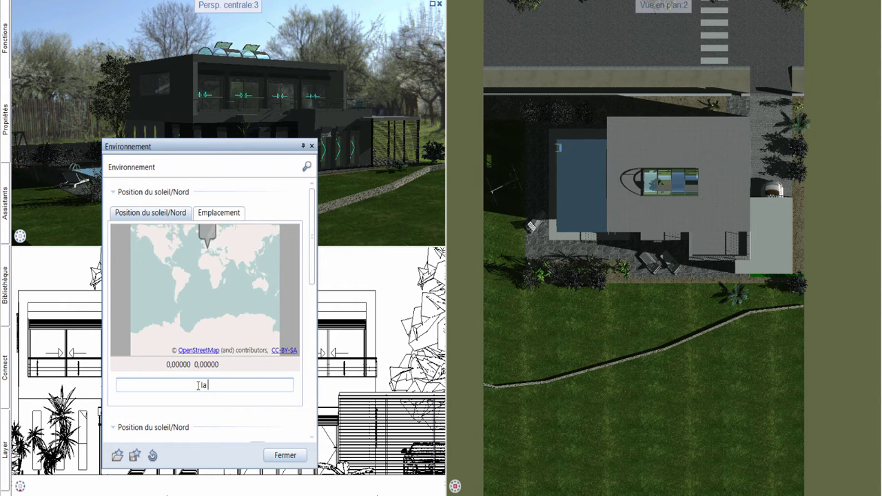
text( garde var)
key(Return)
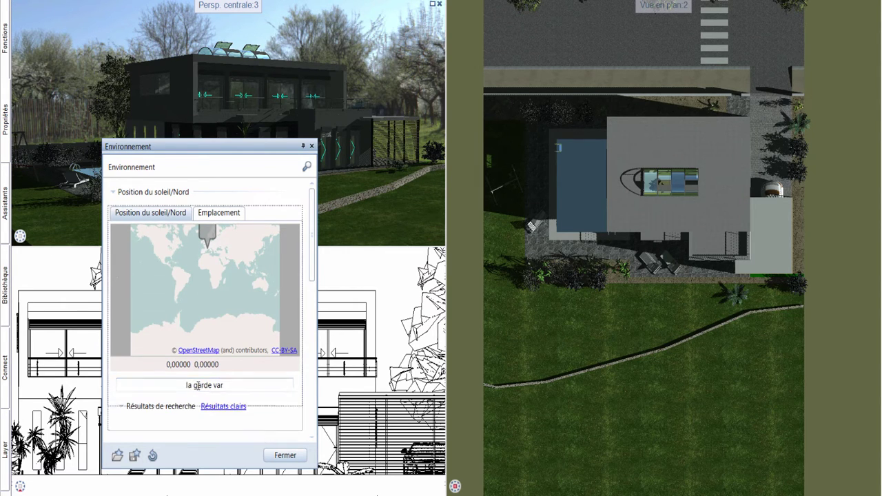
click(226, 294)
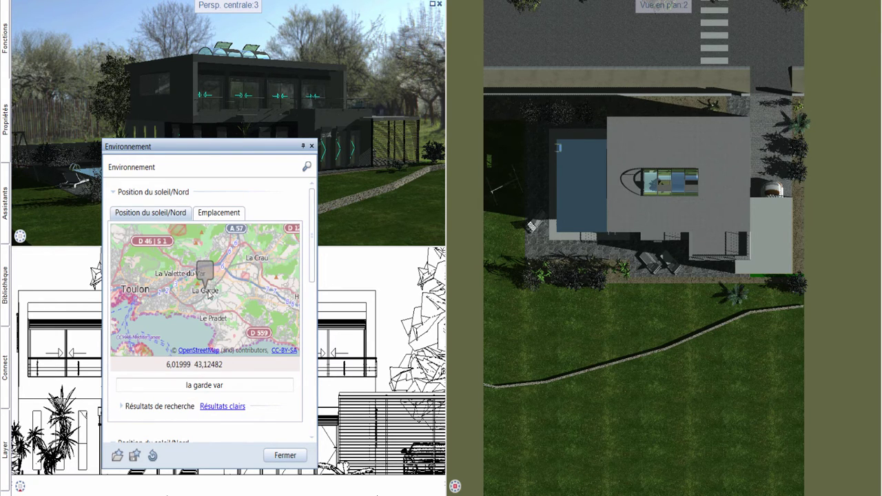
Step: Replace the search text with the site's street in La Garde and search
scroll(208, 294, up, 2)
scroll(209, 294, up, 2)
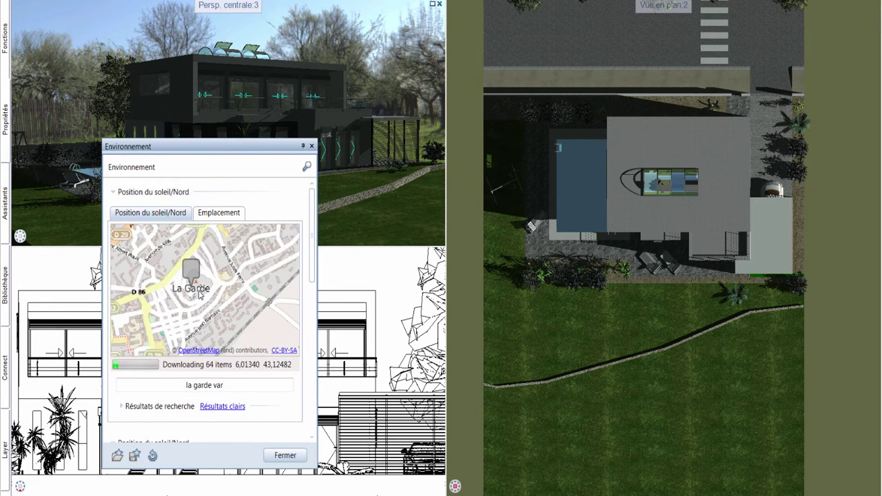
drag(227, 386, 155, 384)
key(BackSpace)
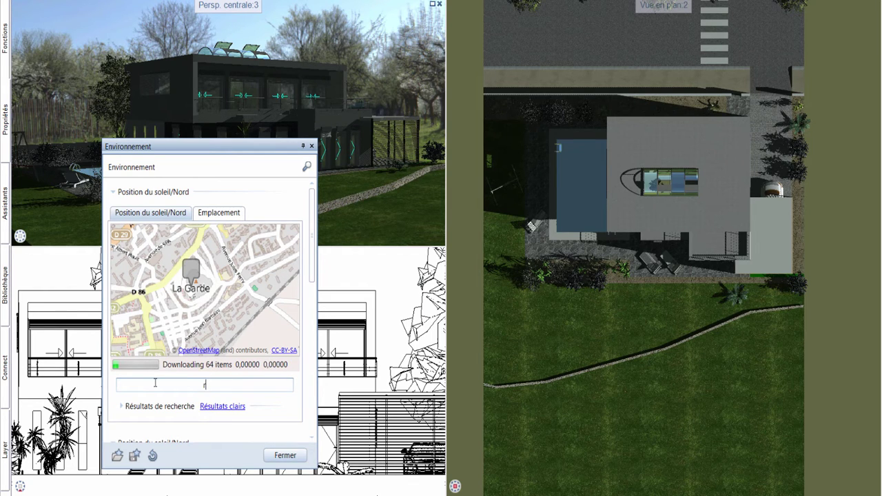
text(rue joliot)
text( cu)
text(rie l)
text(a garde)
key(Return)
Step: Pan and zoom the map to the plot and pin the site's location
scroll(252, 290, down, 1)
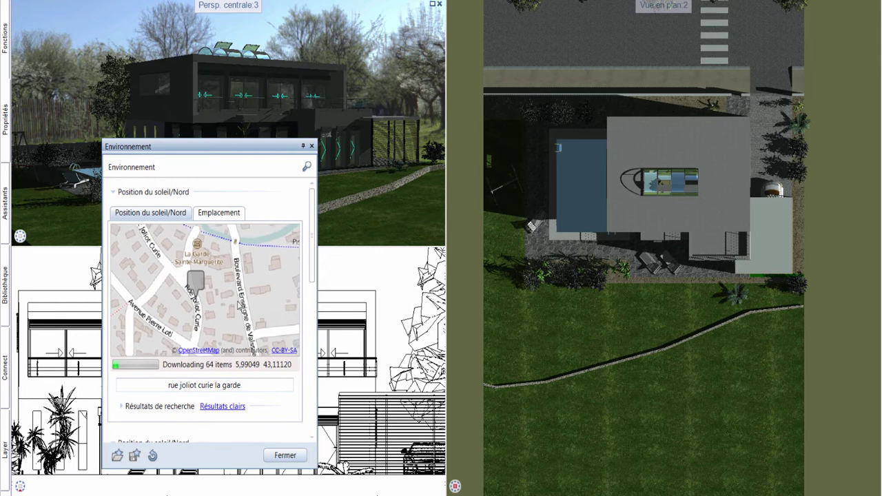
scroll(252, 289, down, 1)
scroll(221, 296, down, 1)
drag(190, 264, 209, 281)
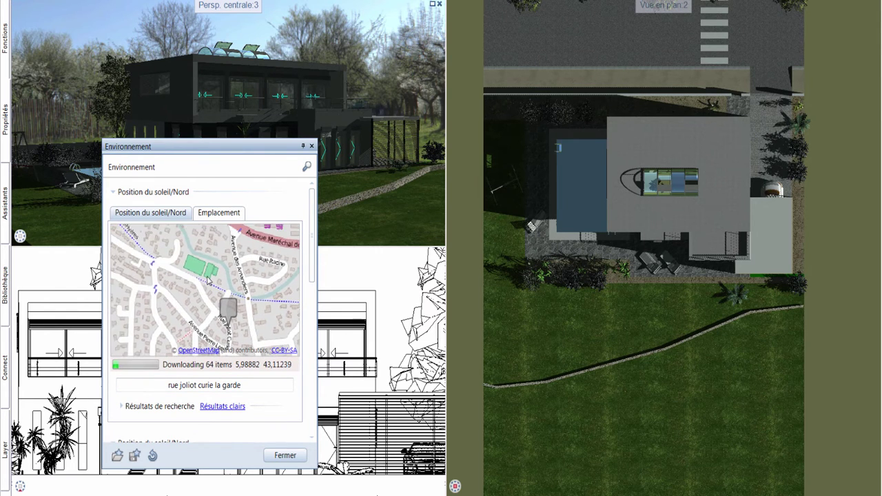
scroll(209, 280, up, 2)
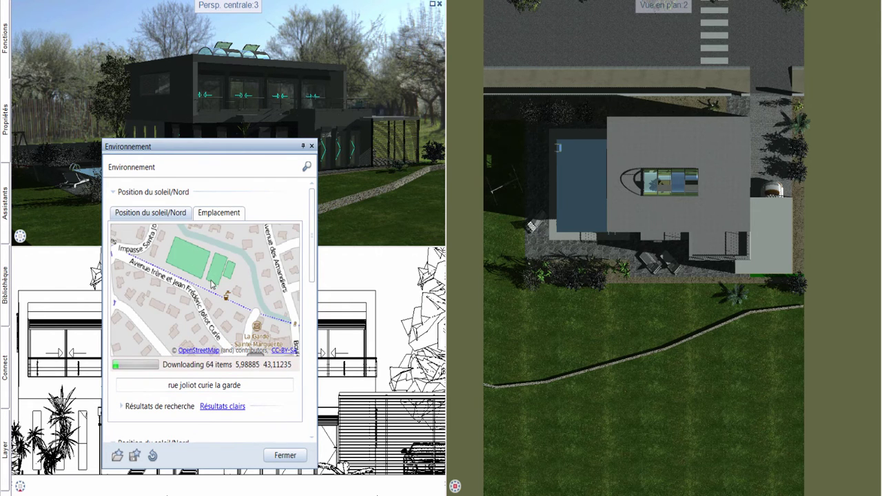
click(212, 281)
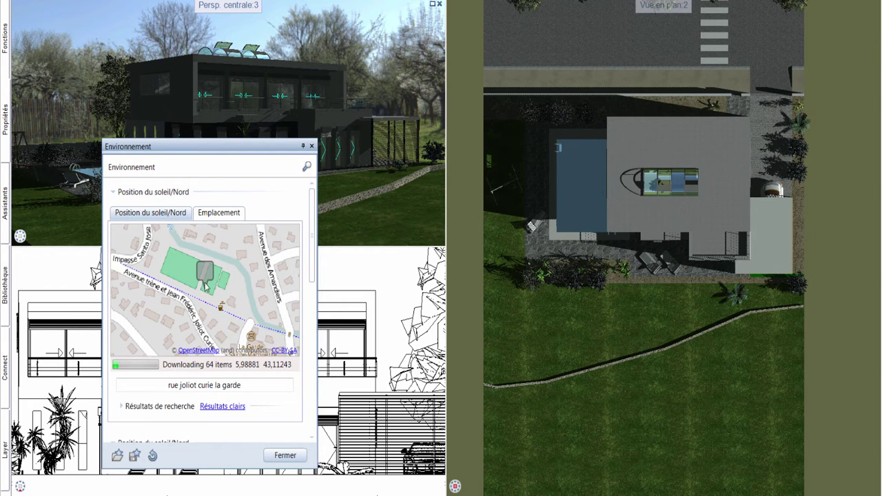
Step: Set North to 73 on the Position du soleil/Nord tab and close Environnement
click(168, 218)
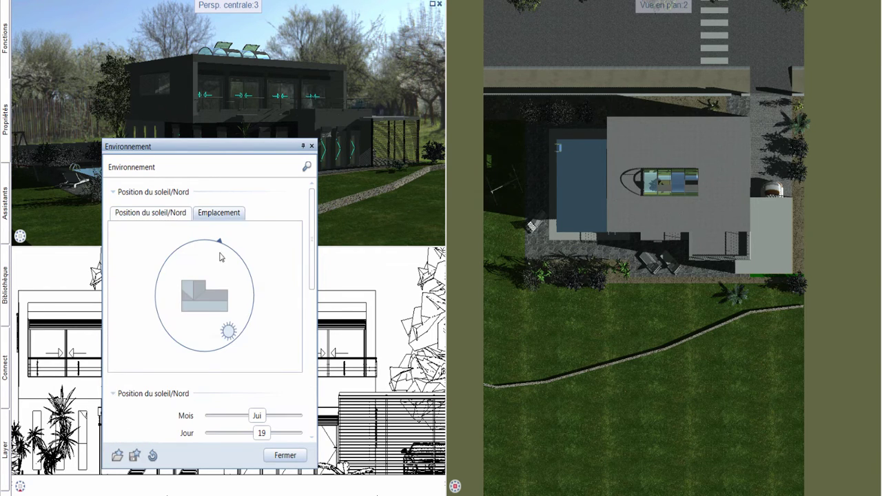
scroll(309, 252, down, 2)
scroll(312, 255, down, 2)
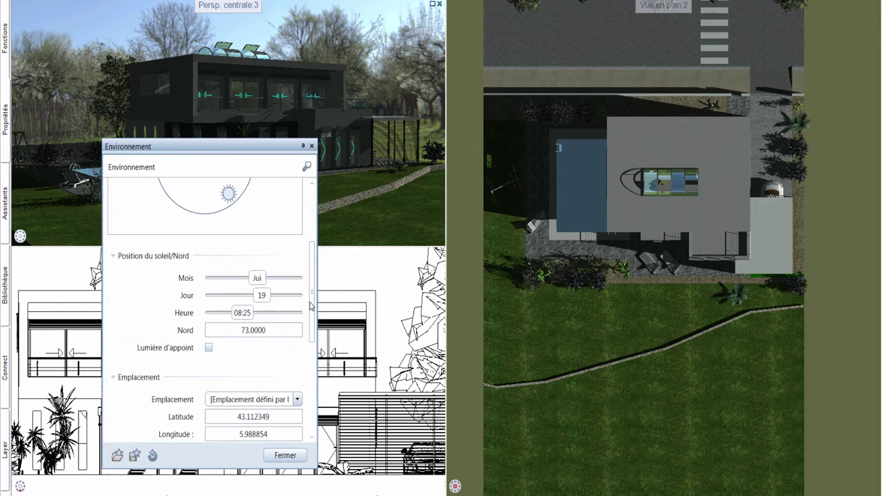
scroll(313, 258, up, 3)
scroll(315, 263, up, 1)
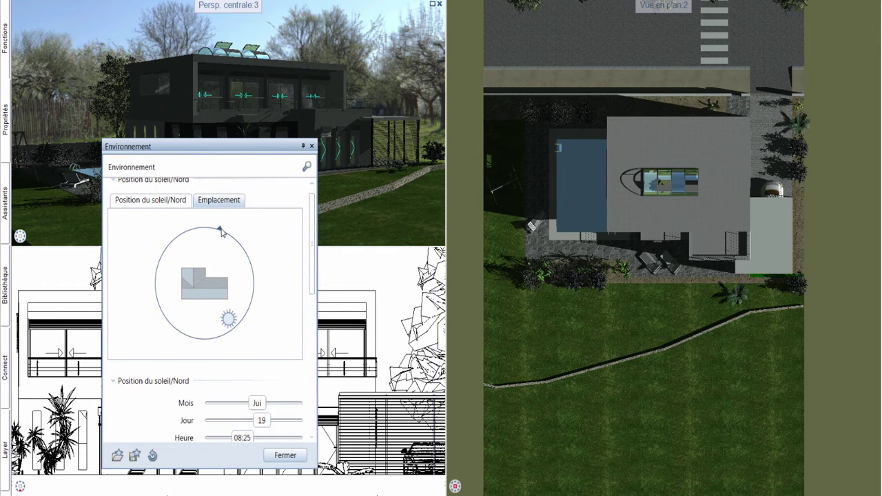
drag(221, 232, 201, 231)
scroll(312, 289, down, 2)
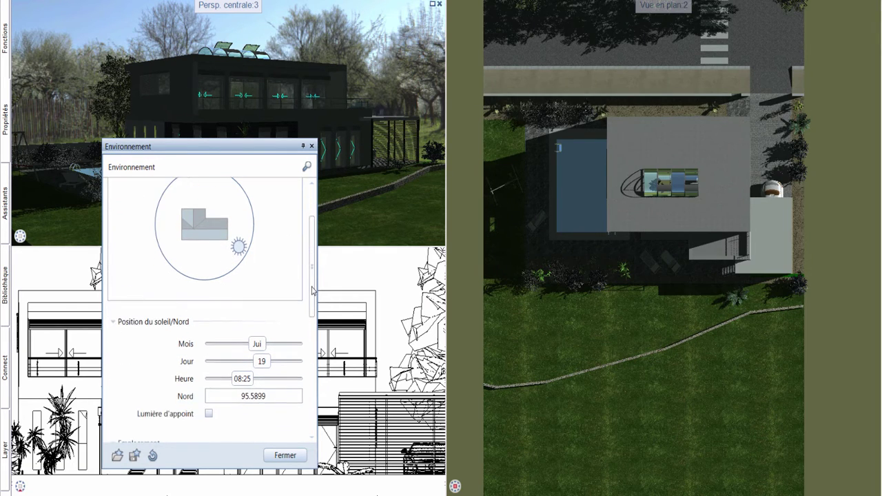
scroll(307, 276, up, 3)
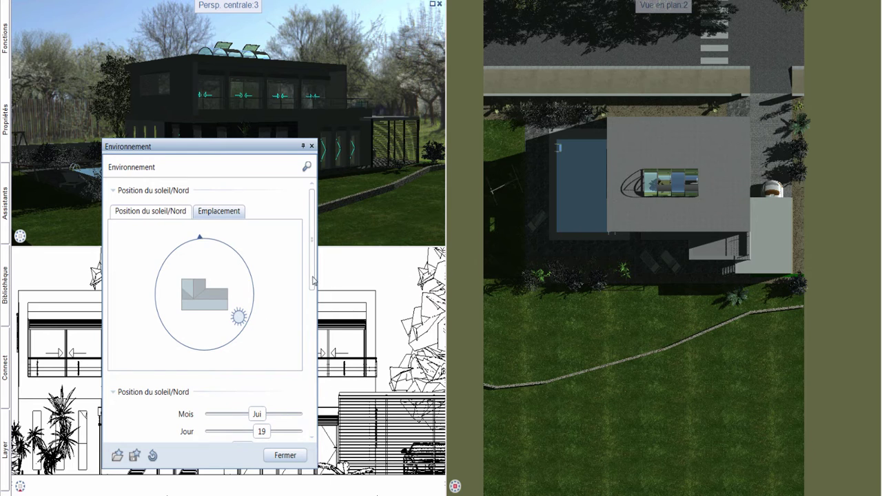
scroll(314, 280, down, 4)
text(73)
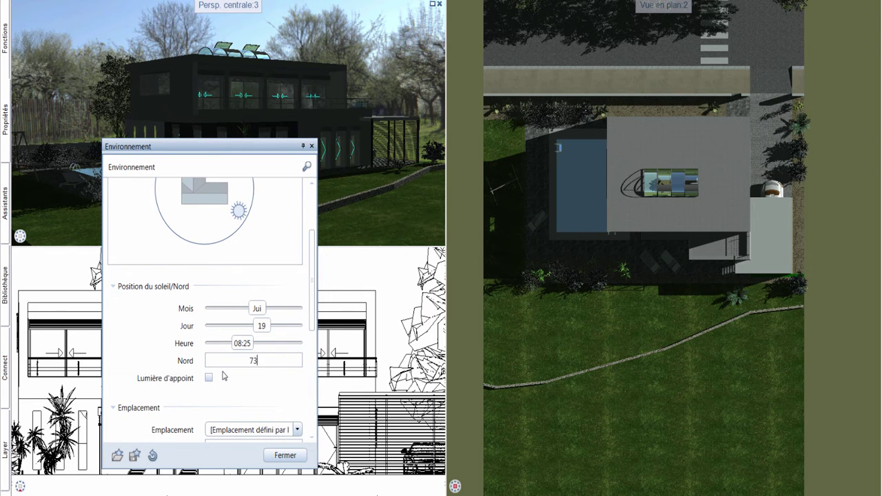
key(Return)
click(278, 456)
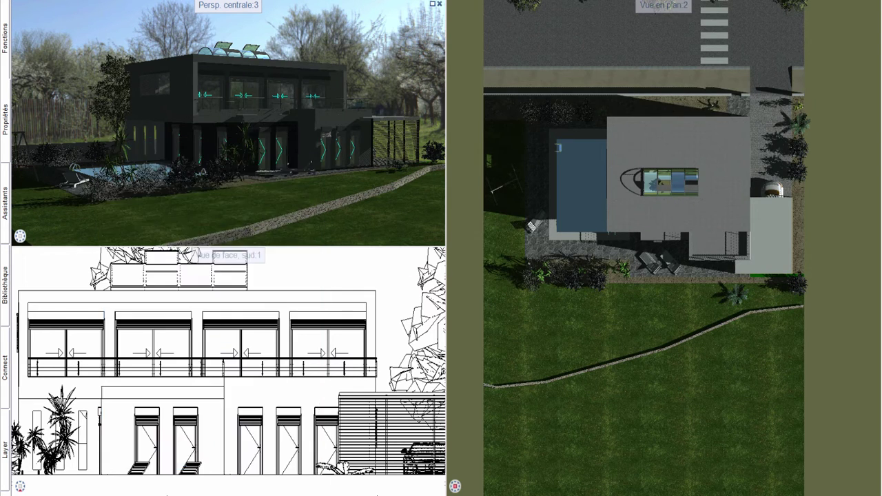
Step: Switch the perspective to RTRender and orbit the camera to a new angle
click(438, 236)
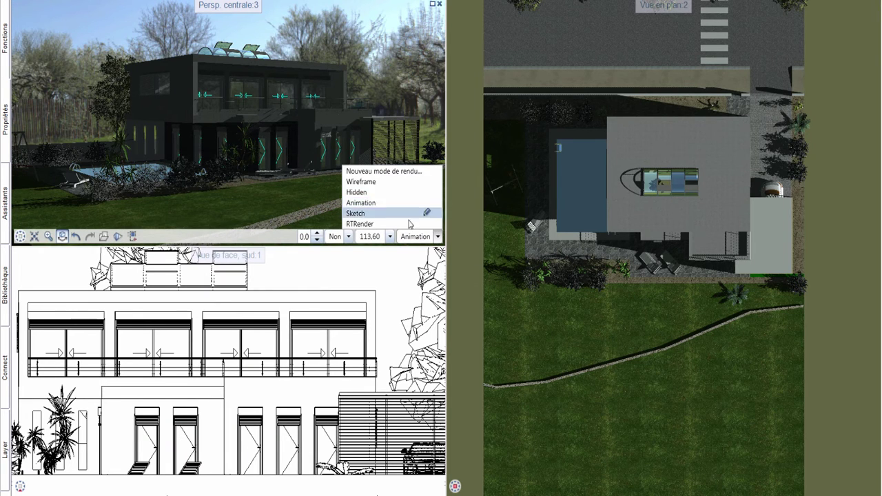
click(356, 160)
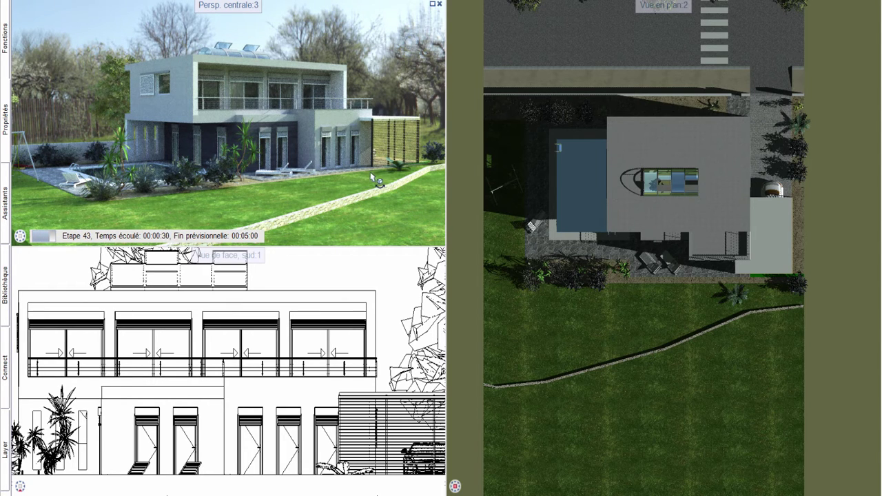
drag(359, 177, 298, 188)
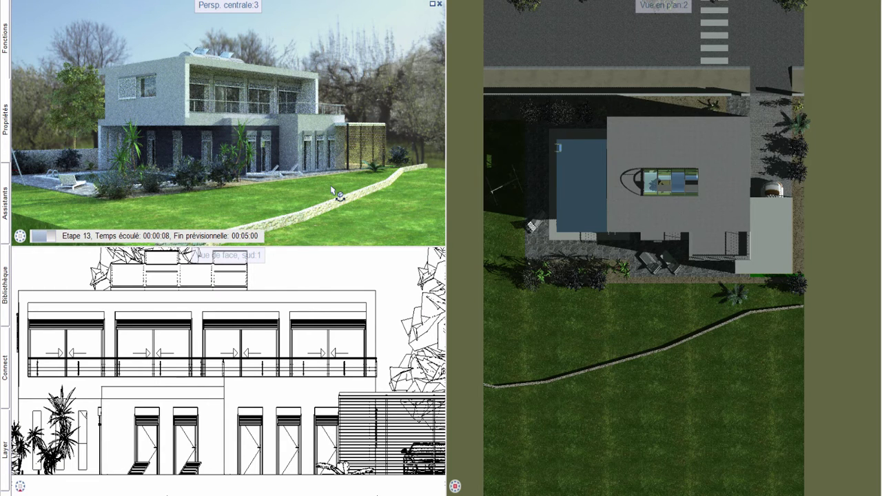
Step: Export the 3D model via Exporter vers VRML, DAE, KMZ as a KMZ on the desktop (Bureau)
right_click(391, 94)
mouse_move(444, 151)
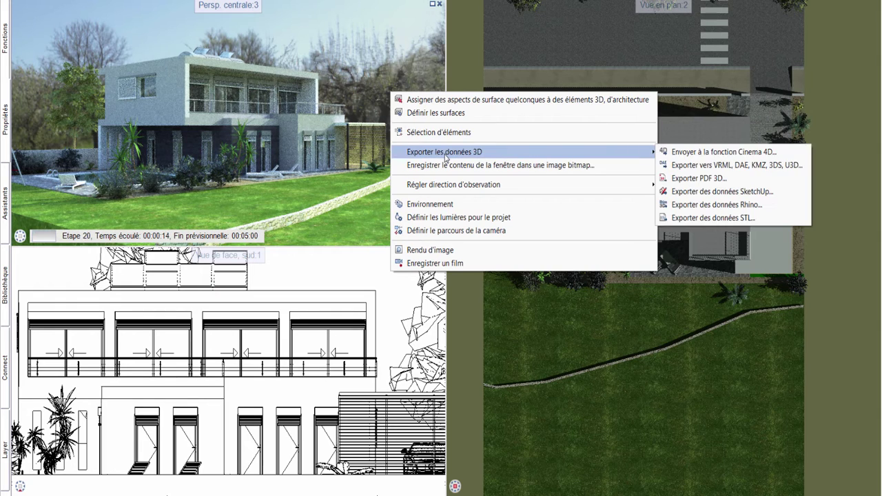
click(693, 166)
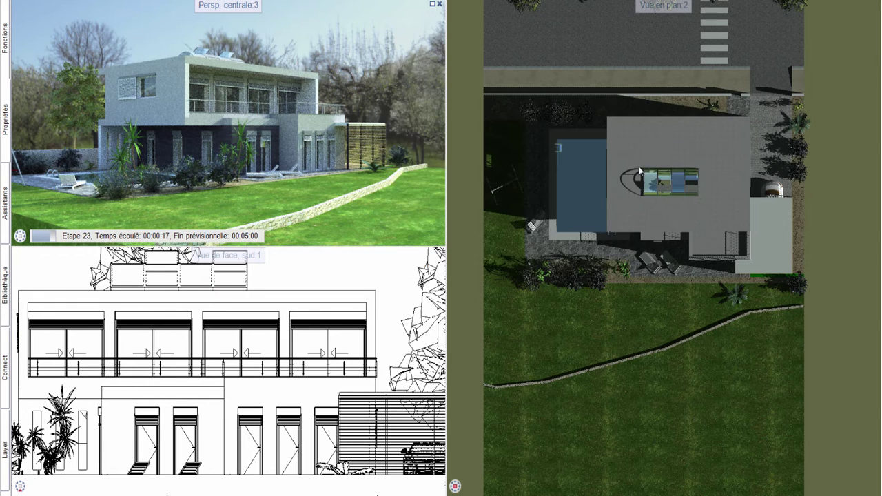
click(304, 206)
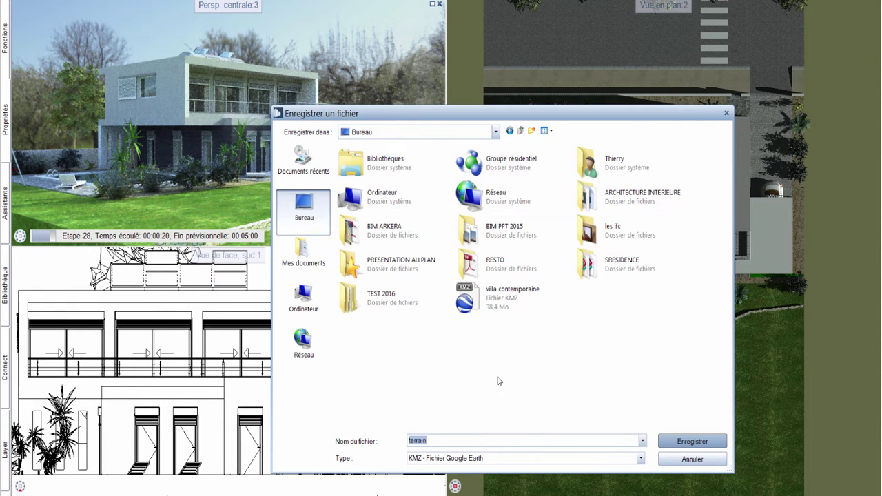
key(Return)
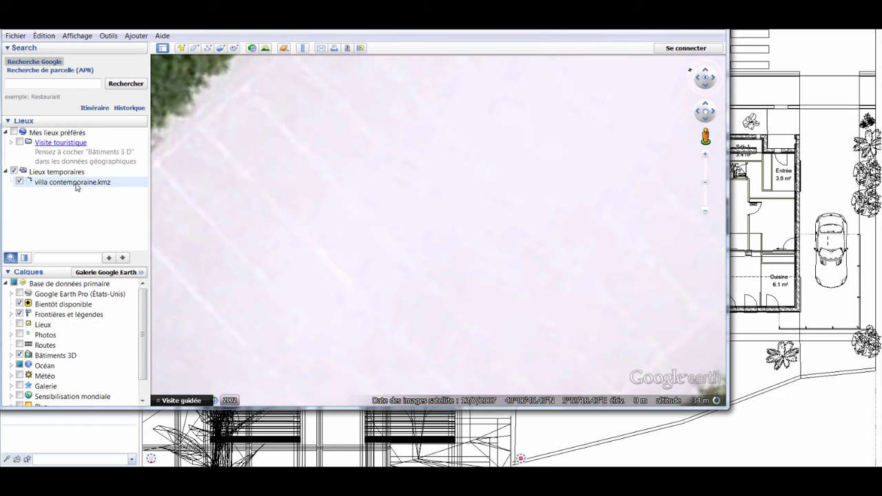
Step: Select villa contemporaine.kmz under Lieux temporaires and expand the Bâtiments 3D layer
click(6, 172)
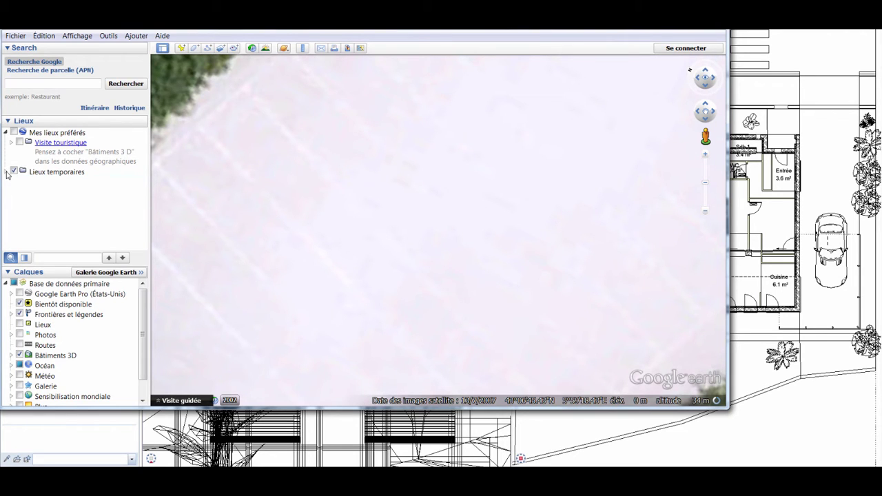
click(6, 172)
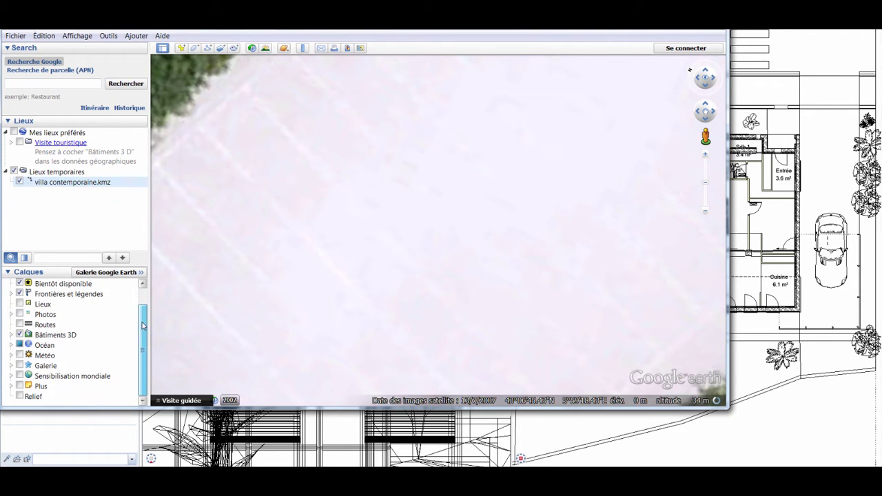
scroll(136, 305, down, 1)
click(20, 336)
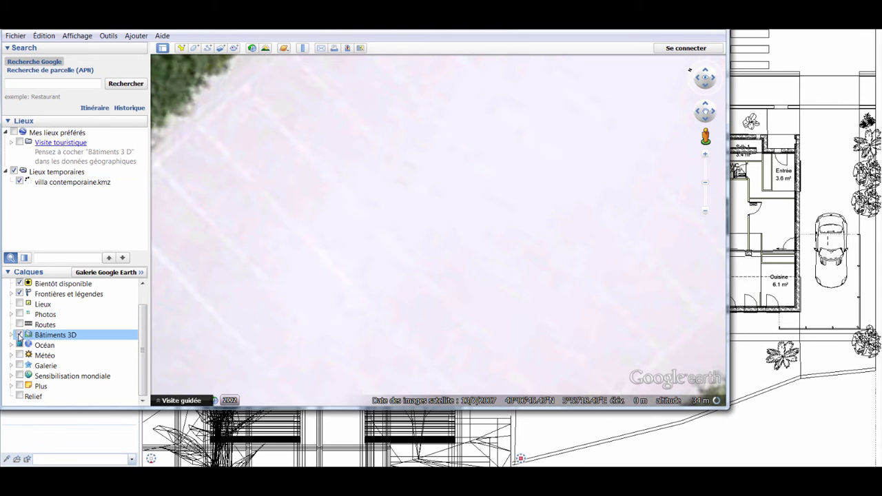
click(12, 335)
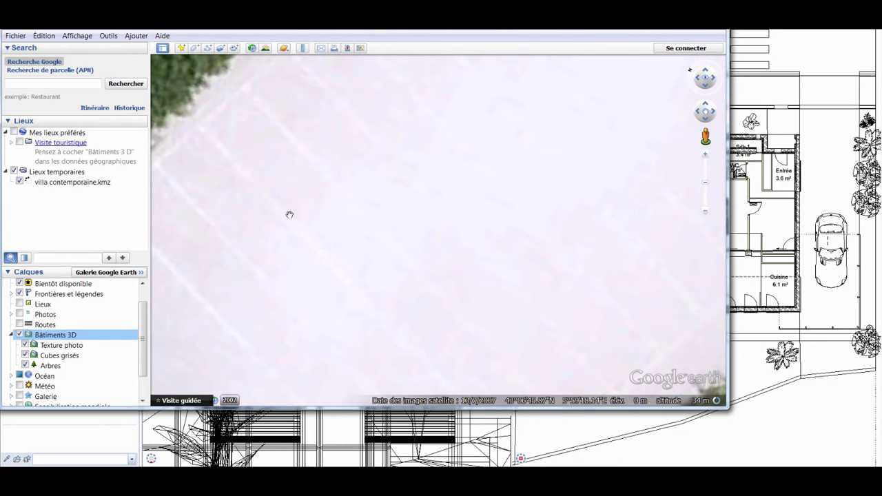
Step: Zoom out over the neighbourhood and drop into a ground-level view beside the site
scroll(559, 201, down, 2)
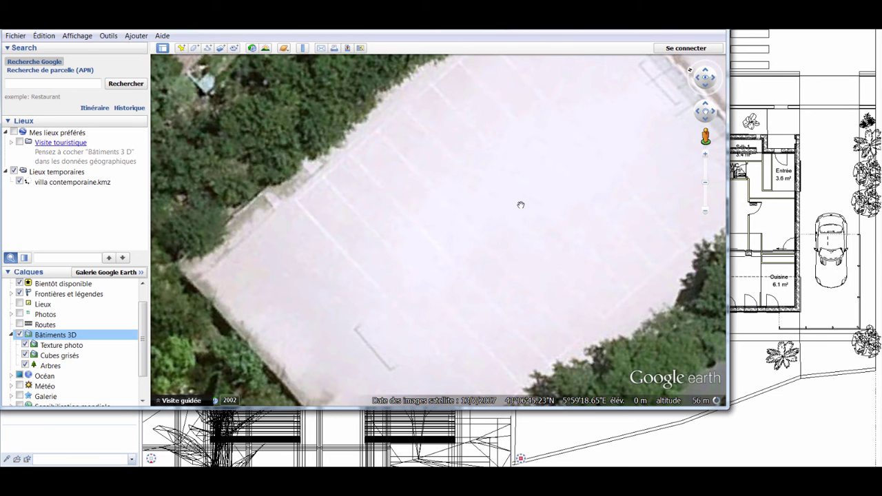
scroll(520, 204, down, 1)
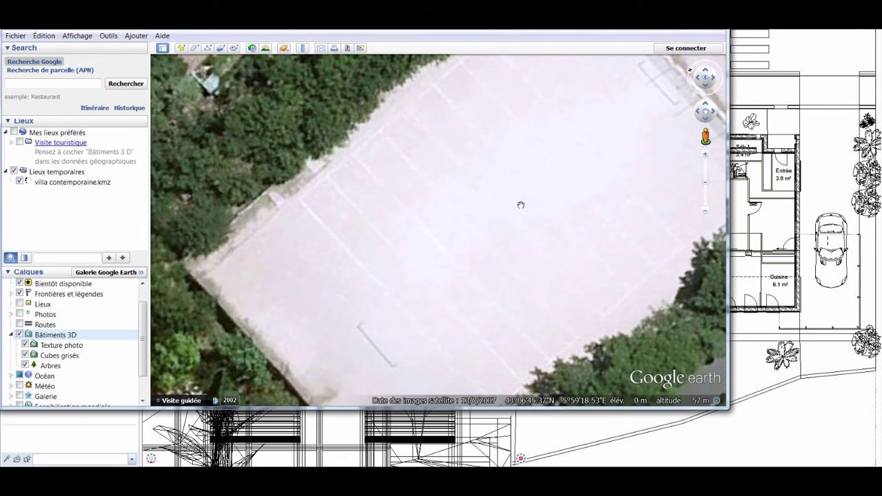
scroll(520, 203, down, 1)
drag(704, 135, 492, 160)
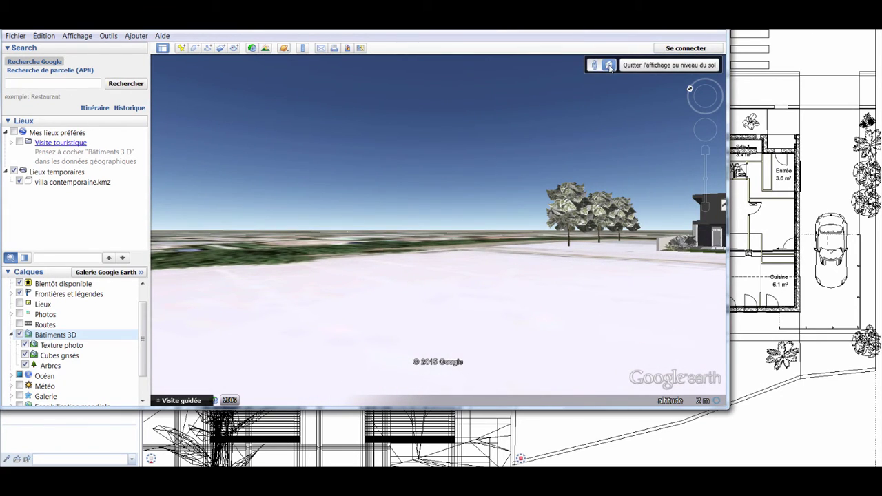
Step: Turn toward and approach the villa, framing its facade, garden, pool and swing set
drag(642, 164, 417, 129)
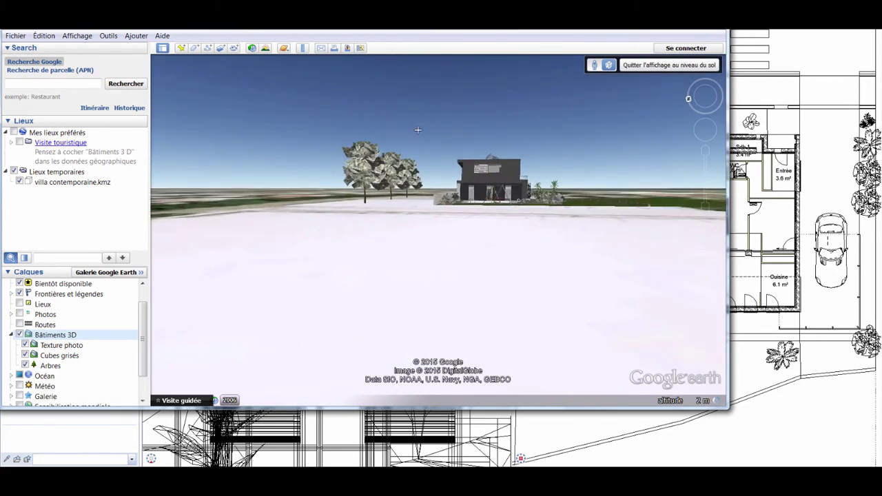
scroll(452, 236, up, 3)
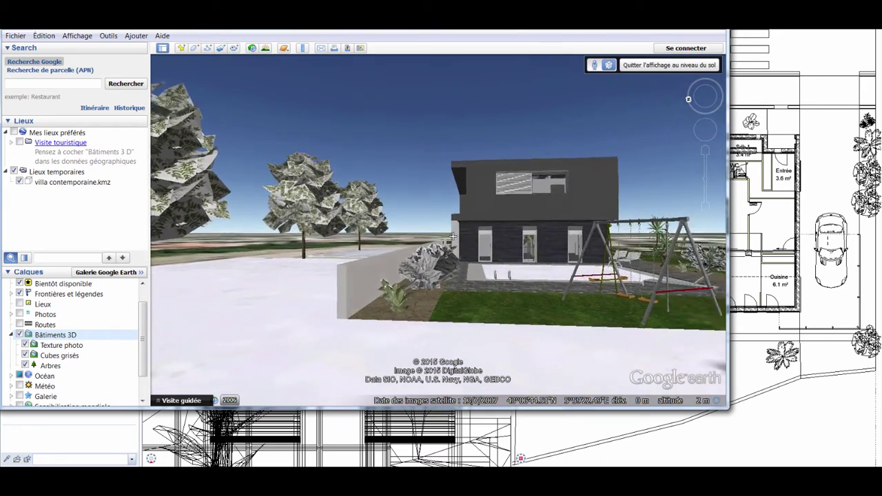
drag(452, 236, 414, 199)
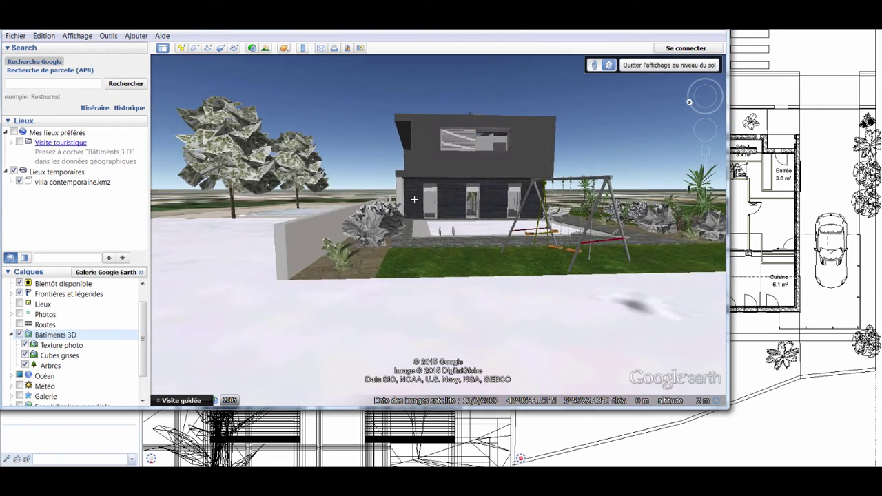